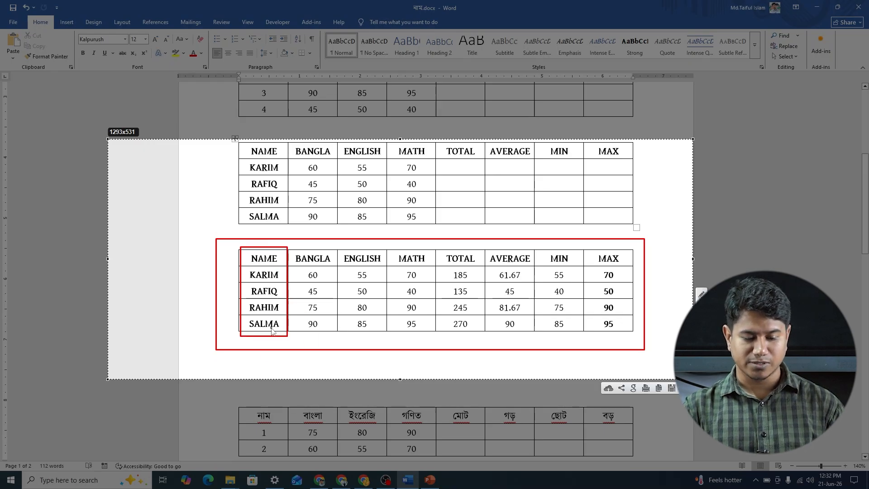
Step: Outline the subject headings, the marks, the TOTAL column and the AVERAGE to MAX headings of the completed table in the screenshot overlay
{"action": "left_click_drag", "start_coordinate": [289, 248], "coordinate": [427, 265]}
{"action": "mouse_move", "coordinate": [288, 269]}
{"action": "left_mouse_down"}
{"action": "mouse_move", "coordinate": [414, 289]}
{"action": "mouse_move", "coordinate": [433, 340]}
{"action": "left_mouse_up"}
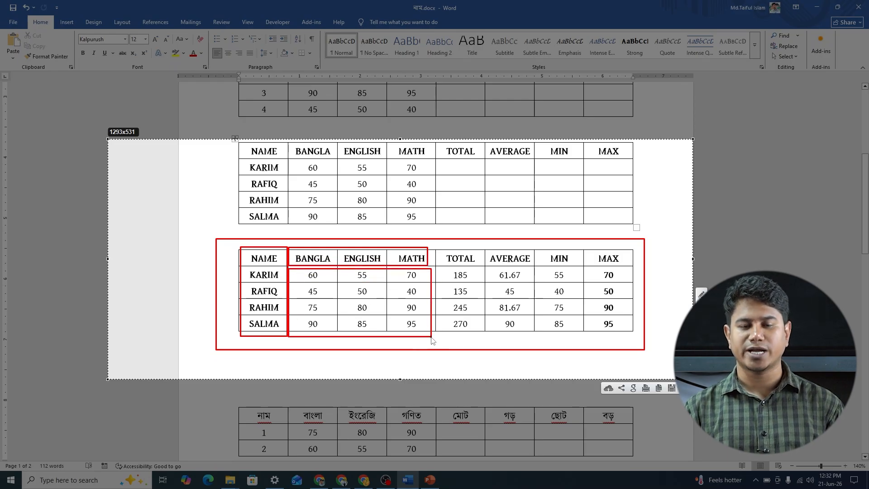
{"action": "left_click_drag", "start_coordinate": [431, 245], "coordinate": [483, 338]}
{"action": "mouse_move", "coordinate": [486, 247]}
{"action": "left_mouse_down"}
{"action": "mouse_move", "coordinate": [545, 269]}
{"action": "mouse_move", "coordinate": [636, 267]}
{"action": "left_mouse_up"}
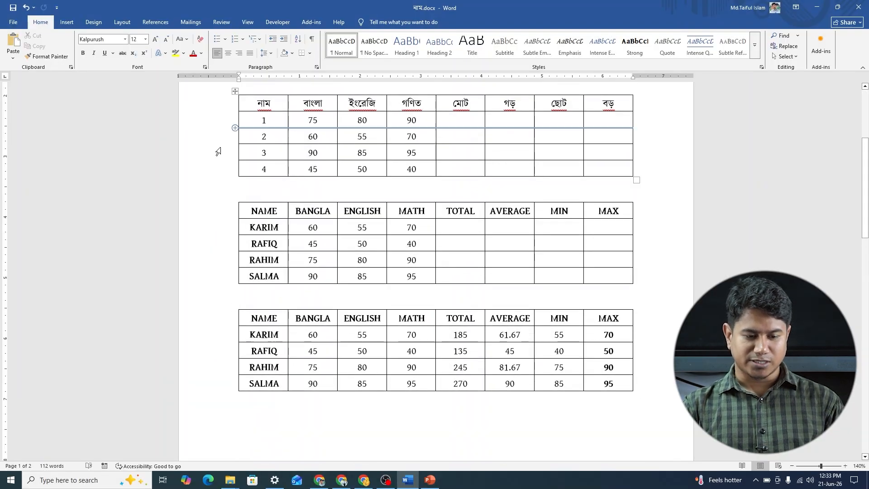
Step: Bring up the table layout tools for the first student's TOTAL cell in the second table
{"action": "left_click", "coordinate": [460, 226]}
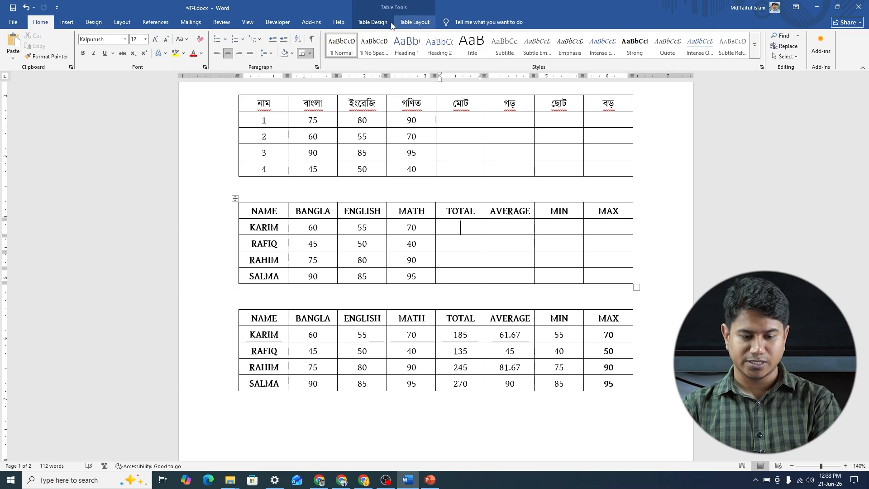
{"action": "left_click", "coordinate": [371, 22]}
{"action": "left_click", "coordinate": [413, 24]}
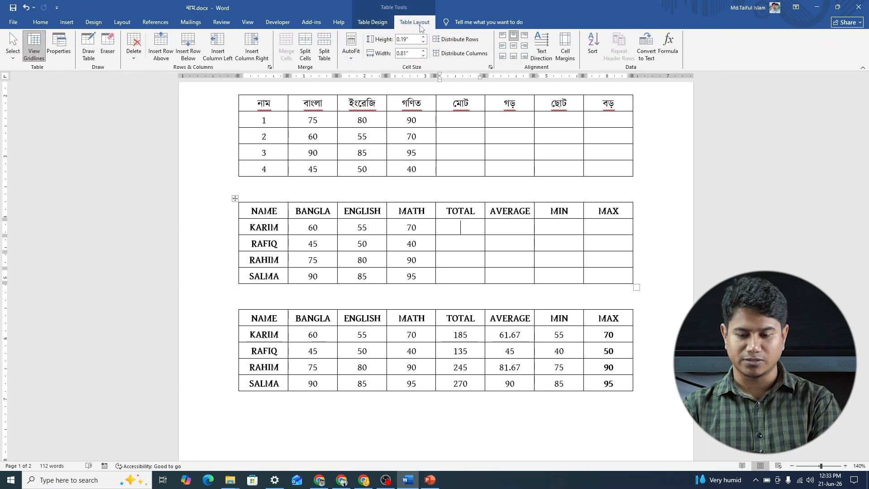
Step: Capture most of the screen, outline the Table Layout heading and the Formula command in red, and dismiss the capture
{"action": "key", "text": "Print"}
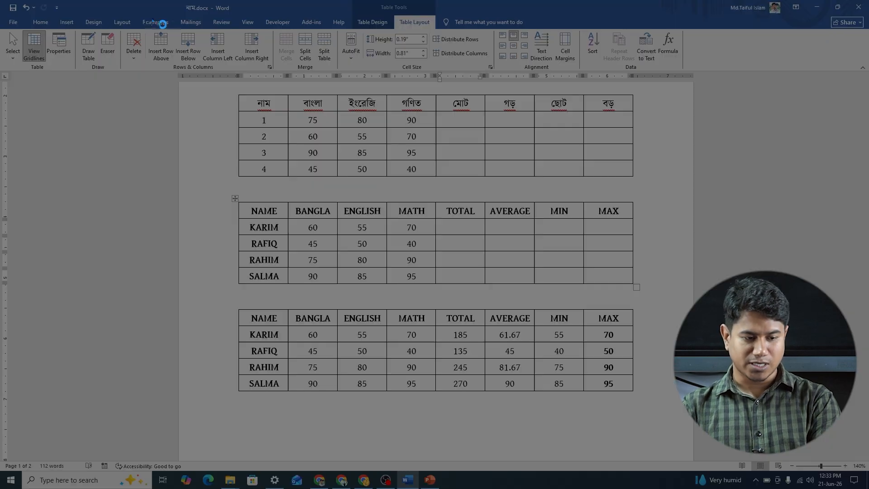
{"action": "left_click_drag", "start_coordinate": [0, 0], "coordinate": [712, 407]}
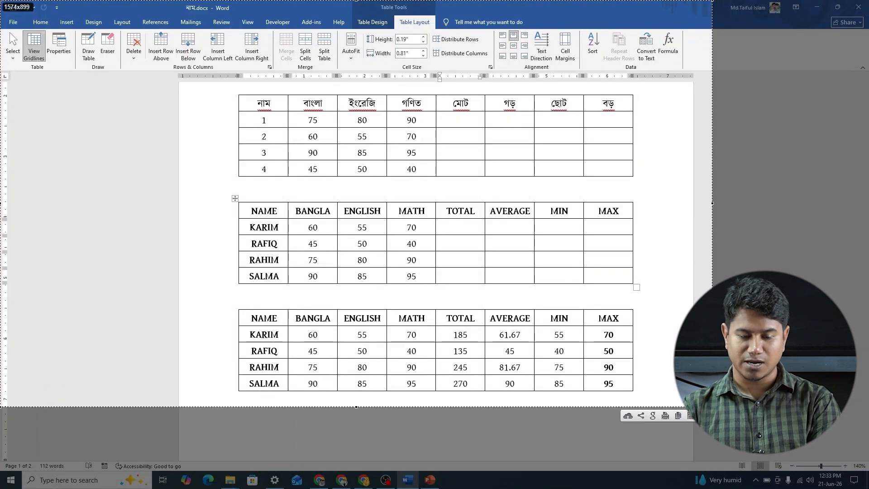
{"action": "left_click_drag", "start_coordinate": [392, 11], "coordinate": [435, 35]}
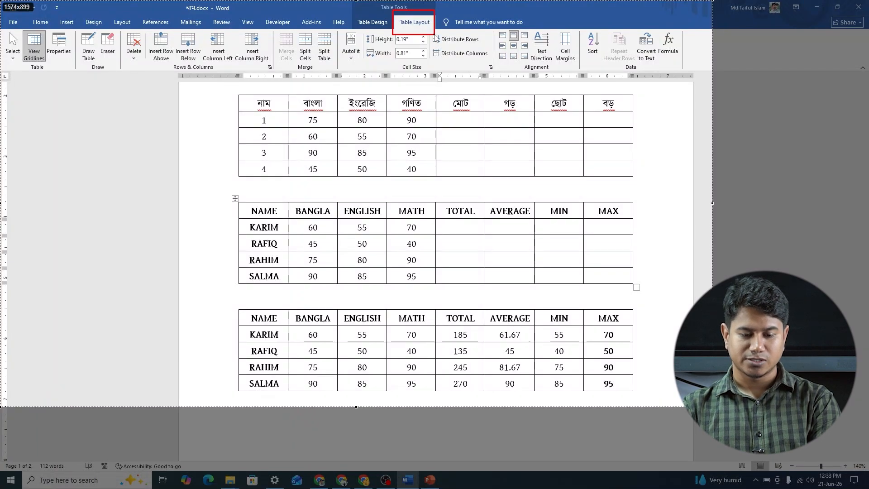
{"action": "left_click_drag", "start_coordinate": [654, 17], "coordinate": [685, 67]}
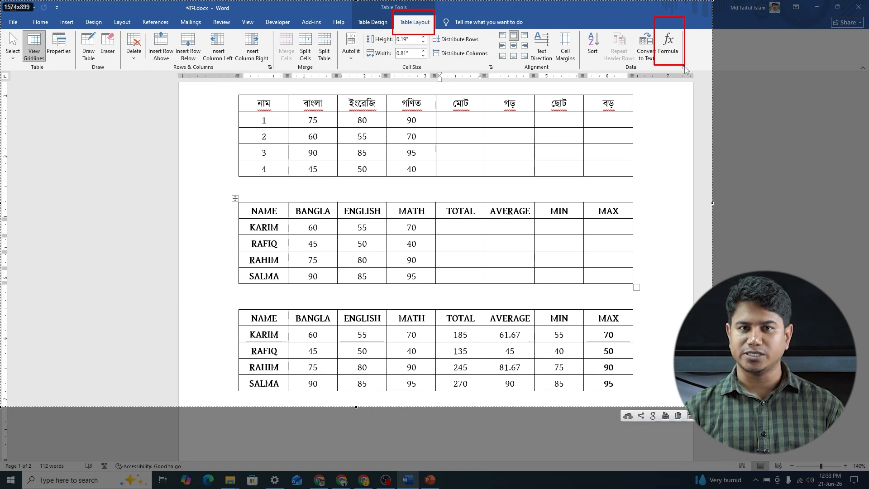
{"action": "key", "text": "Escape"}
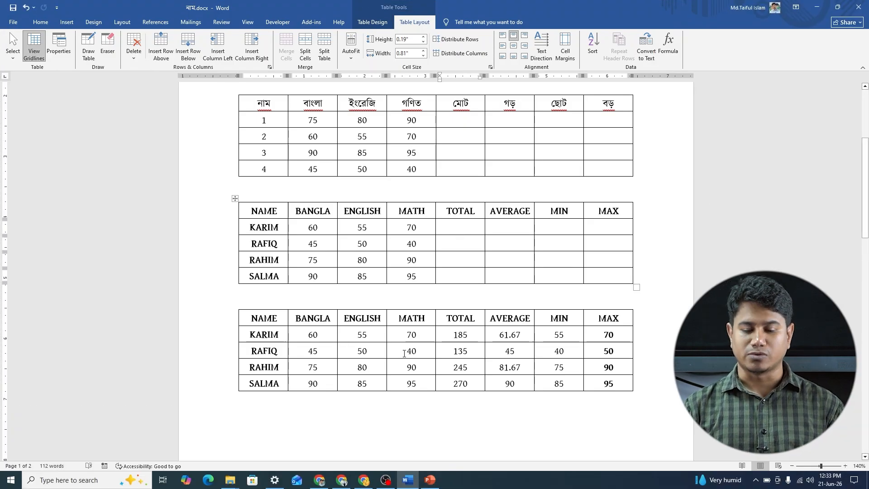
Step: Insert the formula =MAX(LEFT) in the first student's MAX cell of the second table
{"action": "left_click", "coordinate": [610, 225]}
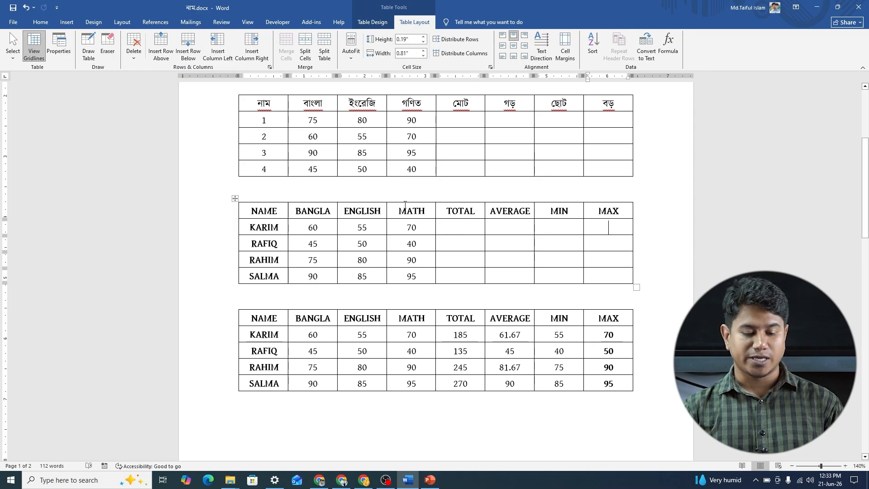
{"action": "left_click_drag", "start_coordinate": [307, 226], "coordinate": [401, 228]}
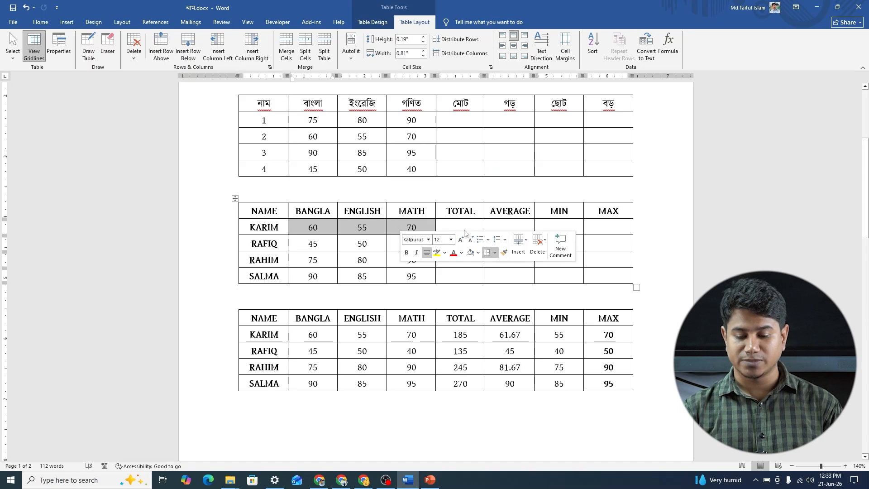
{"action": "left_click", "coordinate": [615, 228]}
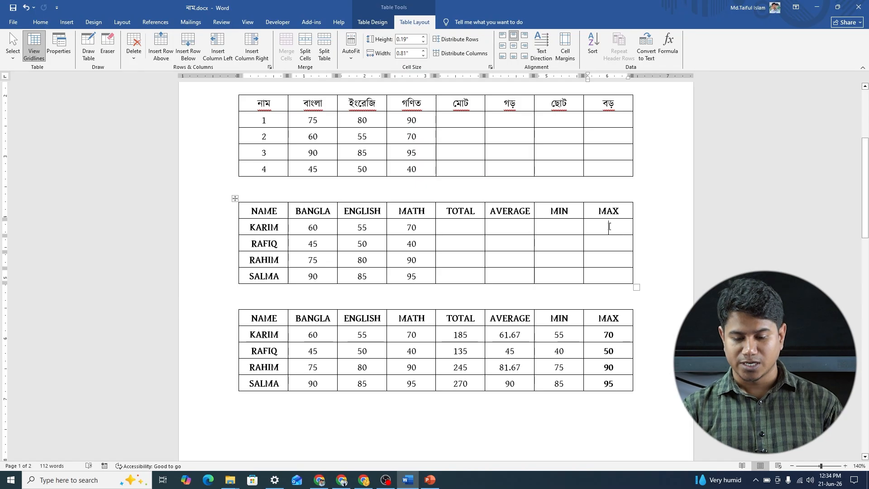
{"action": "left_click_drag", "start_coordinate": [599, 212], "coordinate": [619, 213]}
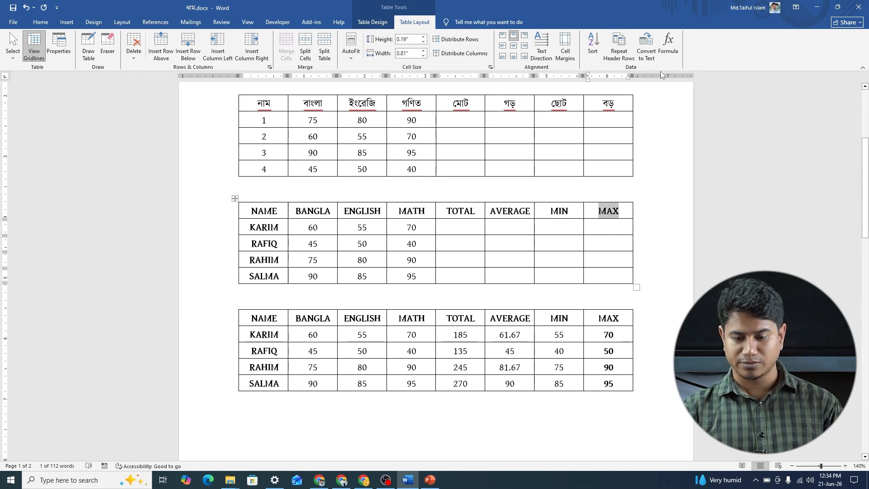
{"action": "left_click", "coordinate": [613, 226]}
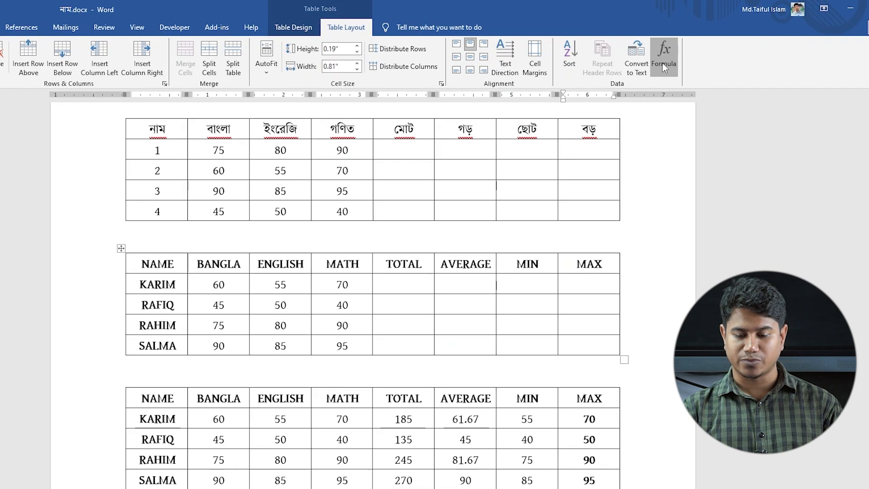
{"action": "left_click", "coordinate": [666, 51]}
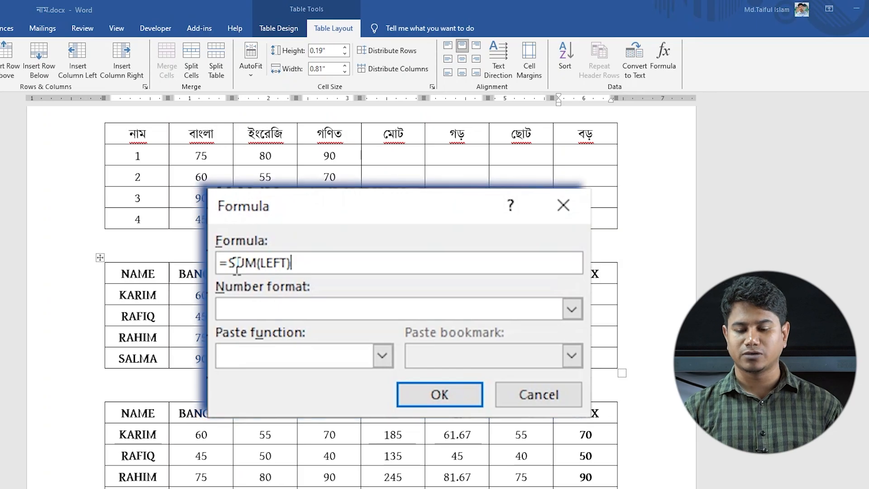
{"action": "left_click", "coordinate": [236, 261]}
{"action": "double_click", "coordinate": [235, 262]}
{"action": "type", "text": "MAX"}
{"action": "left_click_drag", "start_coordinate": [316, 262], "coordinate": [218, 270]}
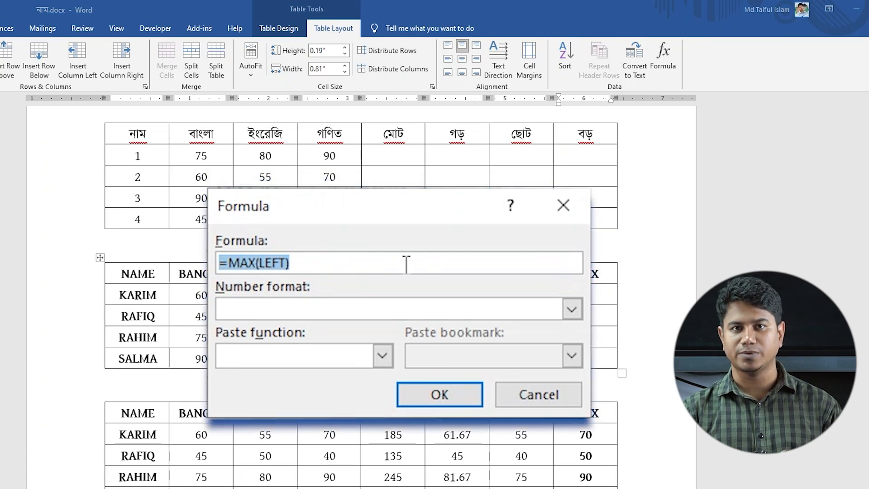
{"action": "left_click", "coordinate": [492, 377]}
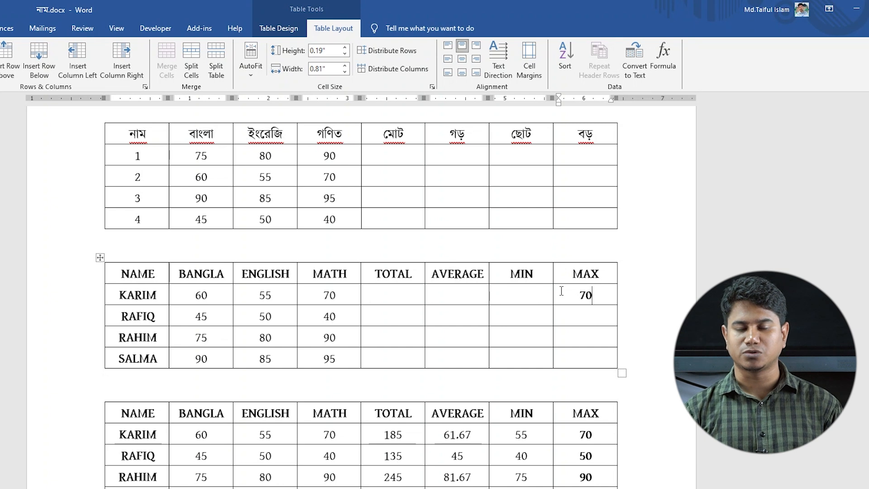
Step: Insert the formula =MAX(LEFT) in the second student's MAX cell of the second table
{"action": "left_click", "coordinate": [592, 319]}
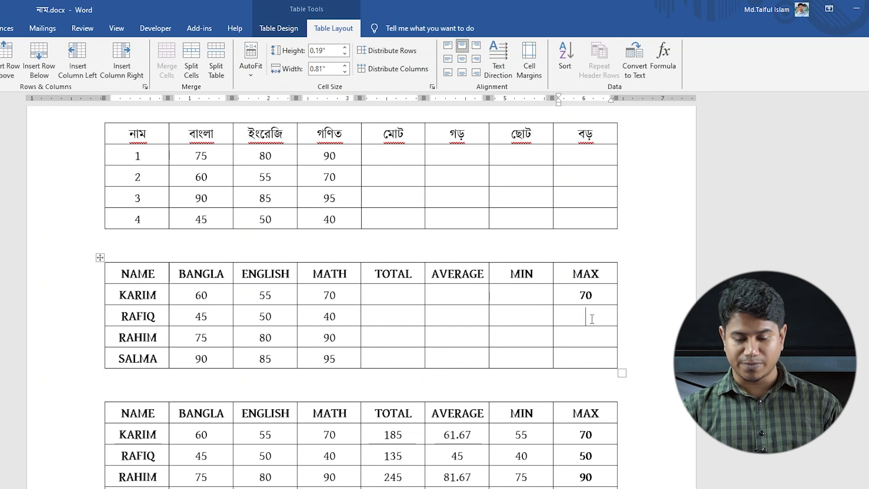
{"action": "left_click", "coordinate": [665, 68]}
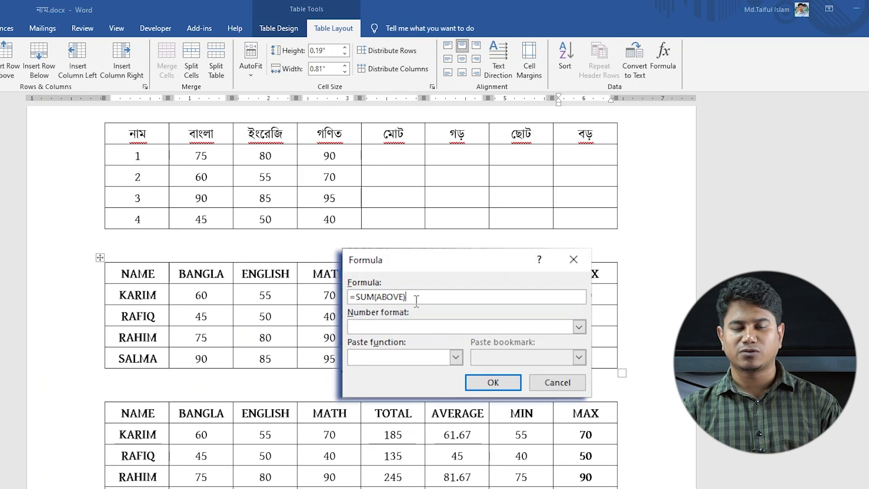
{"action": "left_click_drag", "start_coordinate": [350, 297], "coordinate": [410, 297]}
{"action": "type", "text": "=MAX(LEFT)"}
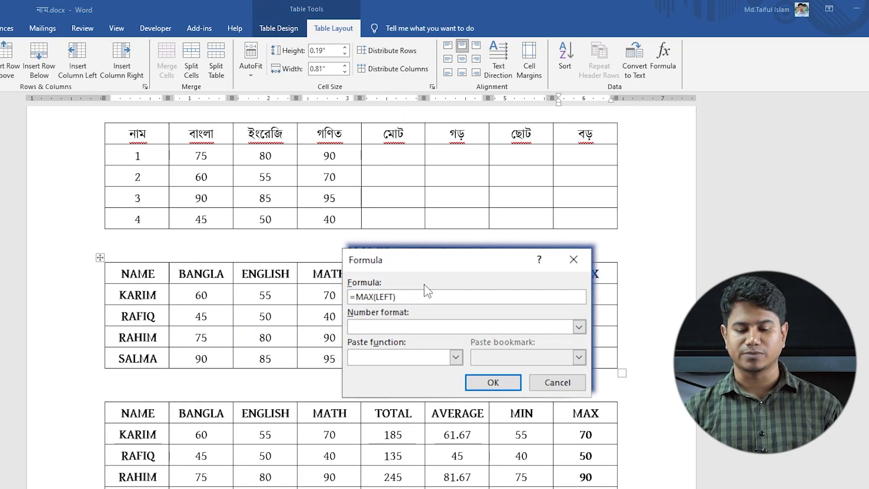
{"action": "left_click", "coordinate": [489, 376]}
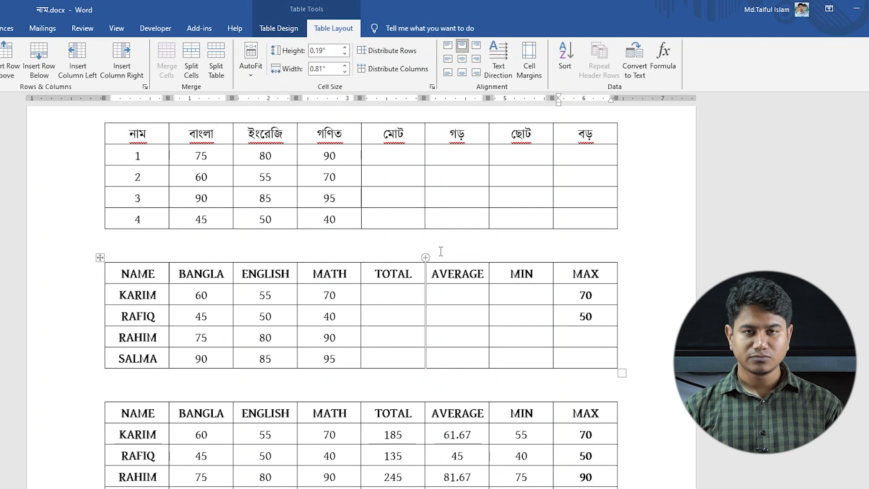
Step: Insert the formula =Min(LEFT) in the first student's MIN cell of the second table
{"action": "left_click_drag", "start_coordinate": [510, 273], "coordinate": [547, 279]}
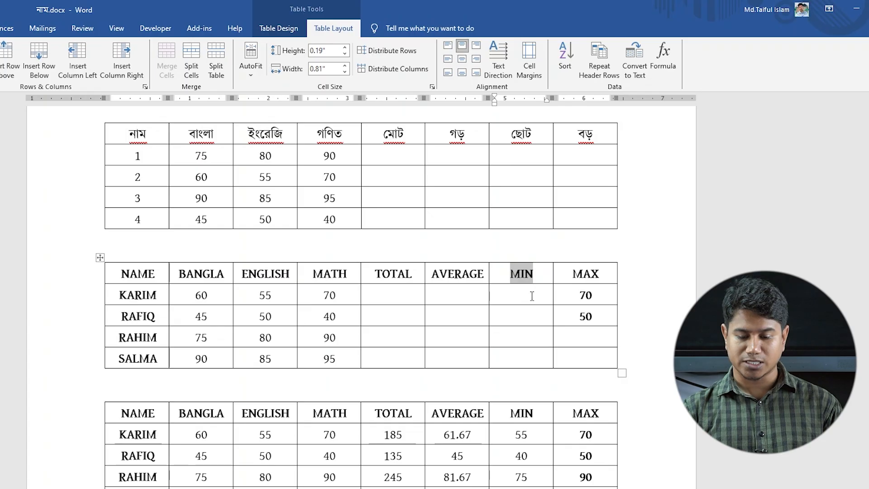
{"action": "left_click", "coordinate": [532, 295]}
{"action": "left_click", "coordinate": [663, 58]}
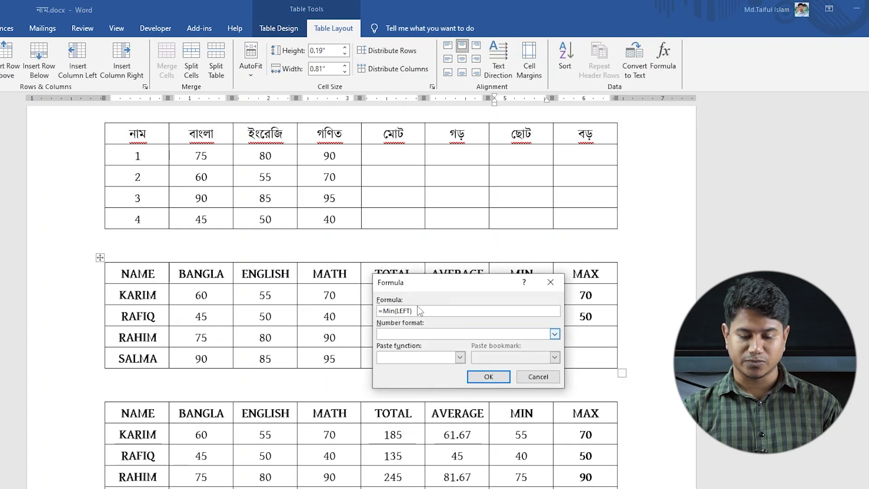
{"action": "left_click_drag", "start_coordinate": [414, 311], "coordinate": [378, 312]}
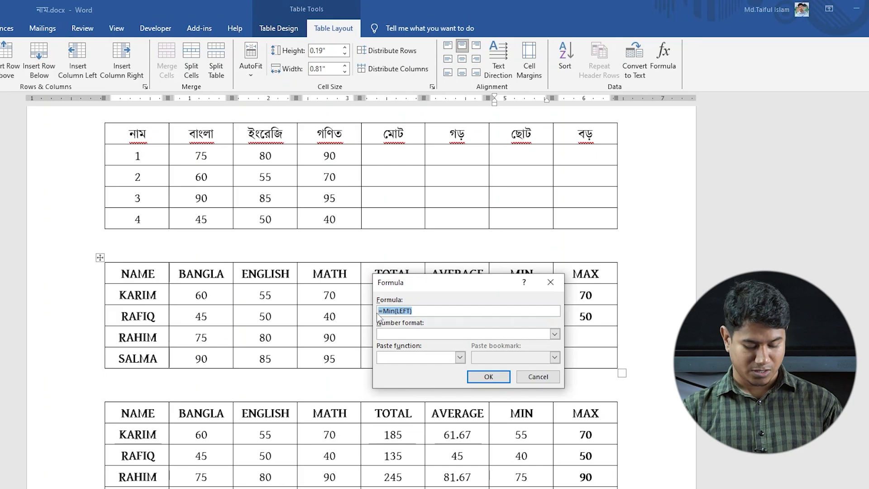
{"action": "left_click", "coordinate": [491, 378]}
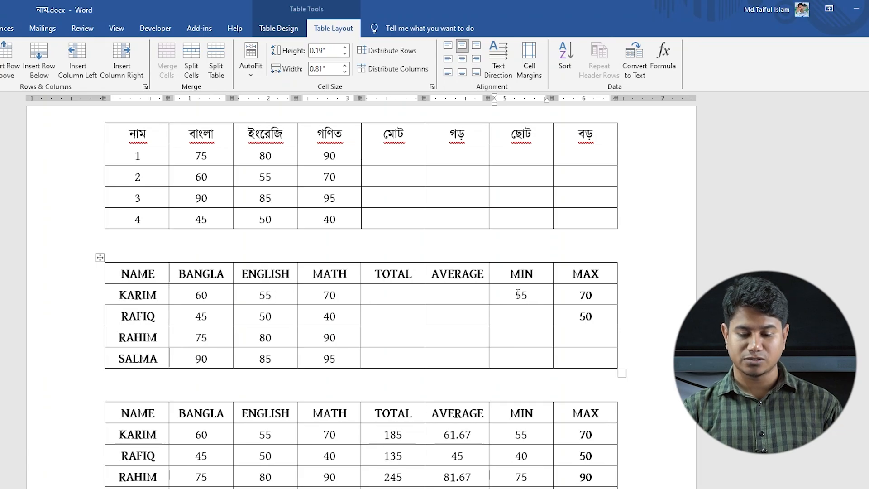
Step: Insert the formula =Min(LEFT) in the second student's MIN cell of the second table
{"action": "left_click", "coordinate": [523, 317]}
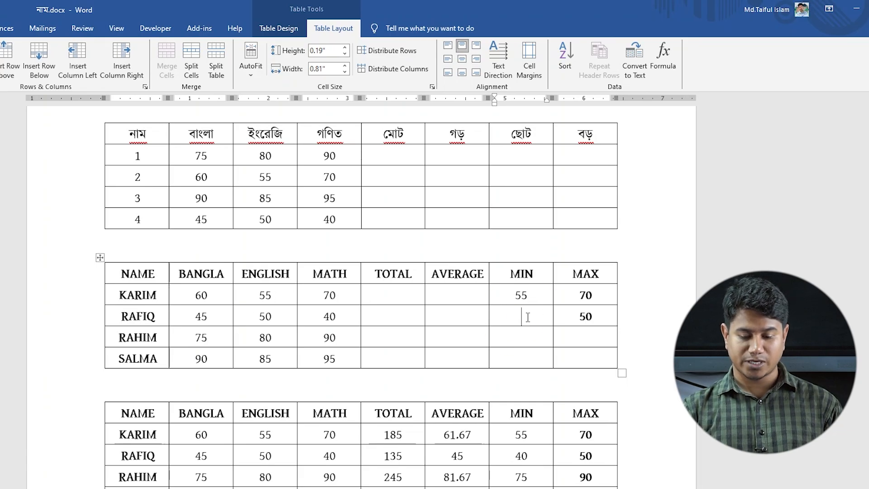
{"action": "left_click", "coordinate": [663, 57]}
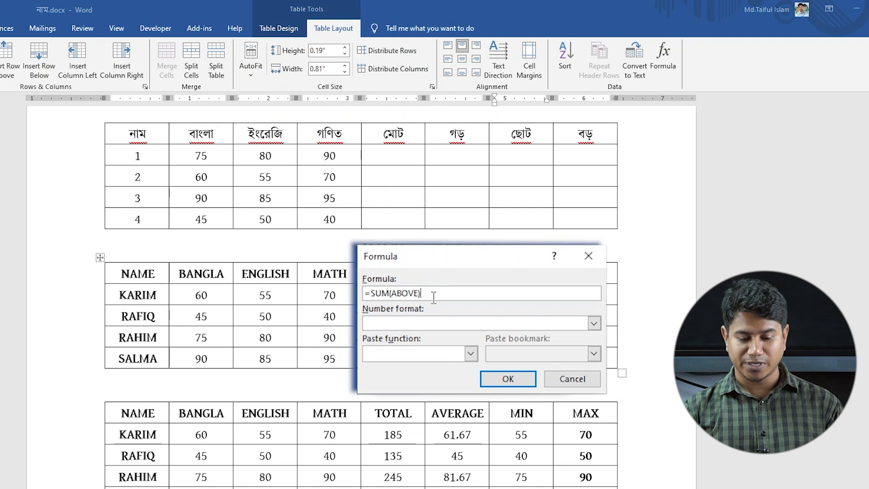
{"action": "left_click_drag", "start_coordinate": [422, 293], "coordinate": [365, 293]}
{"action": "key", "text": "BackSpace"}
{"action": "type", "text": "=Min(LEFT)"}
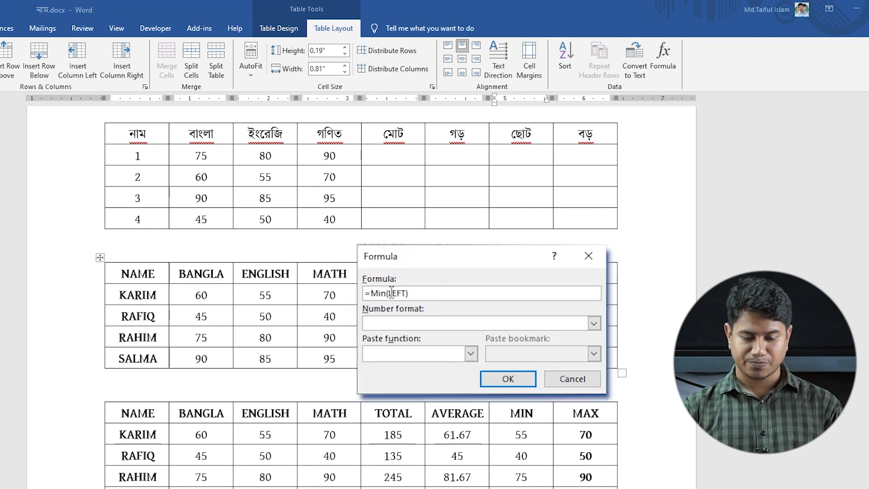
{"action": "left_click", "coordinate": [497, 377]}
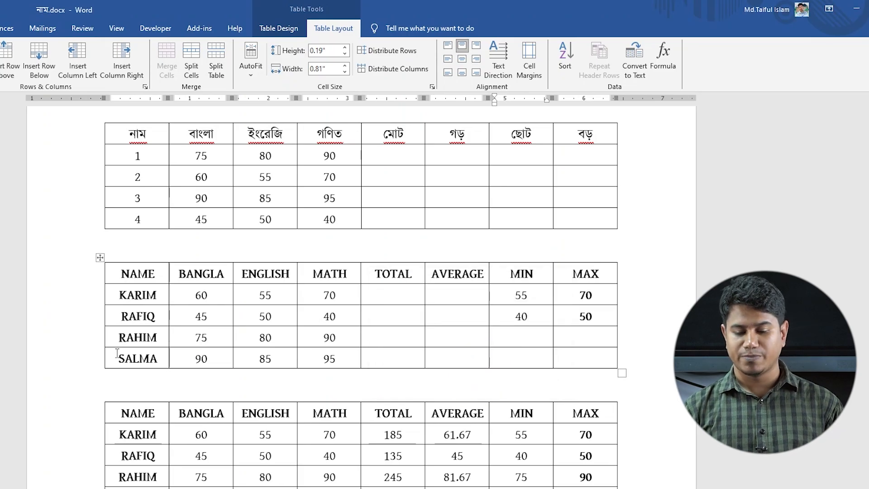
Step: Insert the formula =Average(left) in the first student's AVERAGE cell of the second table
{"action": "left_click", "coordinate": [449, 297]}
{"action": "left_click_drag", "start_coordinate": [432, 275], "coordinate": [484, 281]}
{"action": "left_click", "coordinate": [456, 297]}
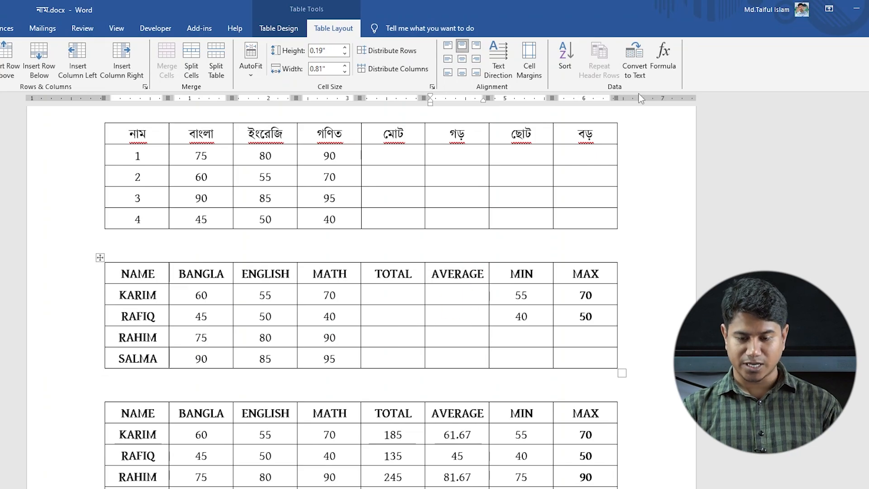
{"action": "left_click", "coordinate": [663, 57]}
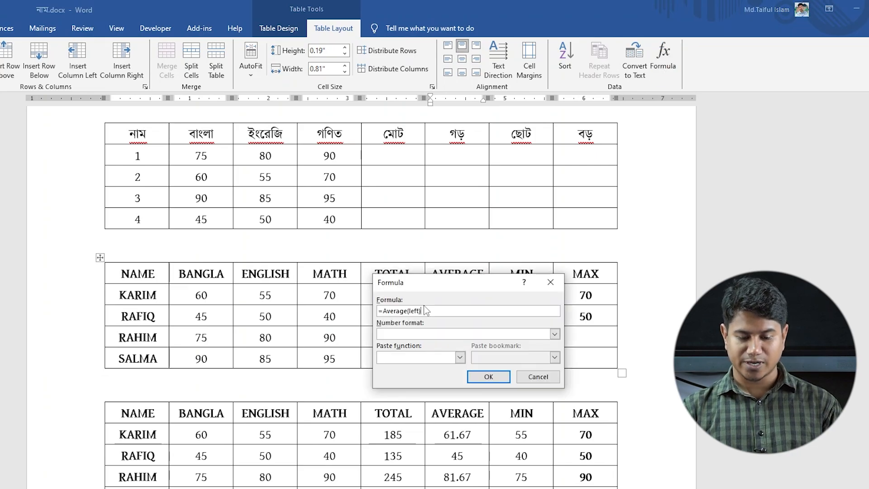
{"action": "left_click_drag", "start_coordinate": [430, 311], "coordinate": [376, 315]}
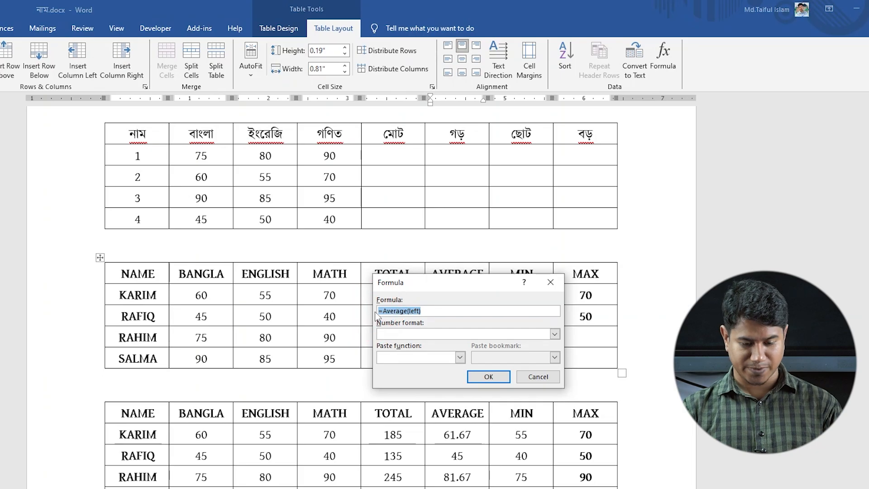
{"action": "left_click", "coordinate": [500, 377]}
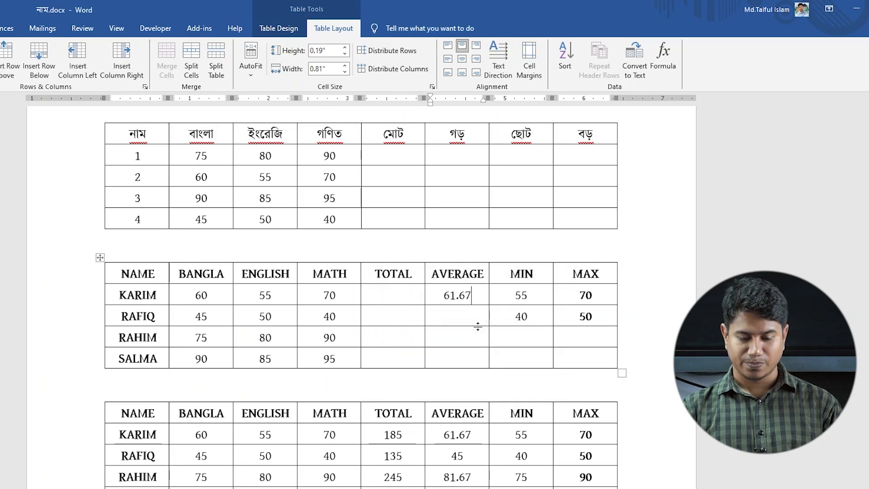
Step: Insert the formula =Average(left) in the second student's AVERAGE cell of the second table
{"action": "left_click", "coordinate": [469, 315]}
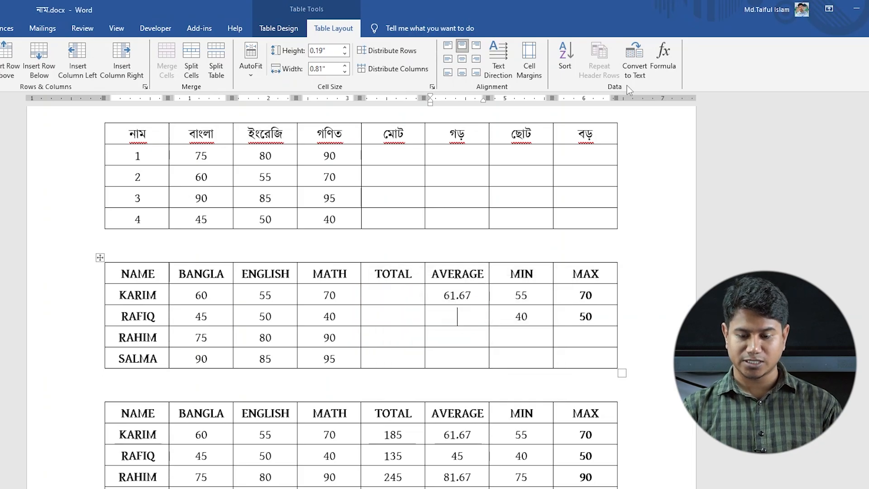
{"action": "left_click", "coordinate": [657, 63]}
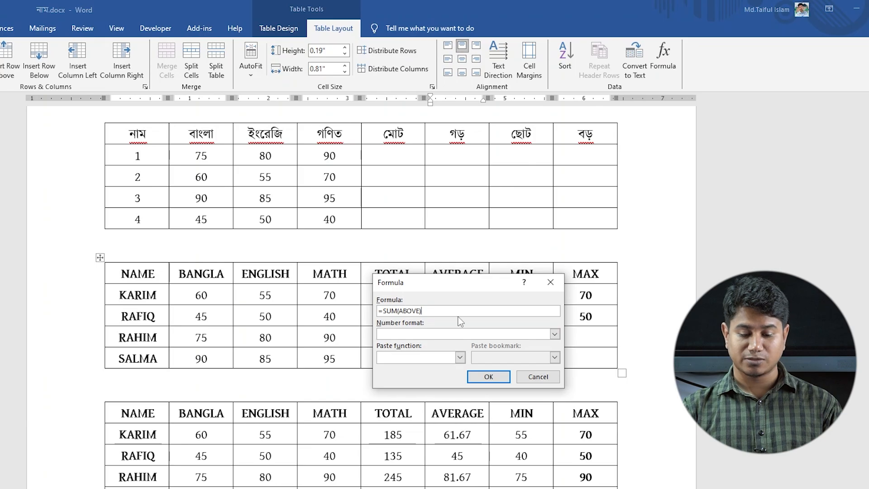
{"action": "left_click_drag", "start_coordinate": [428, 312], "coordinate": [374, 312]}
{"action": "type", "text": "=Average(left)"}
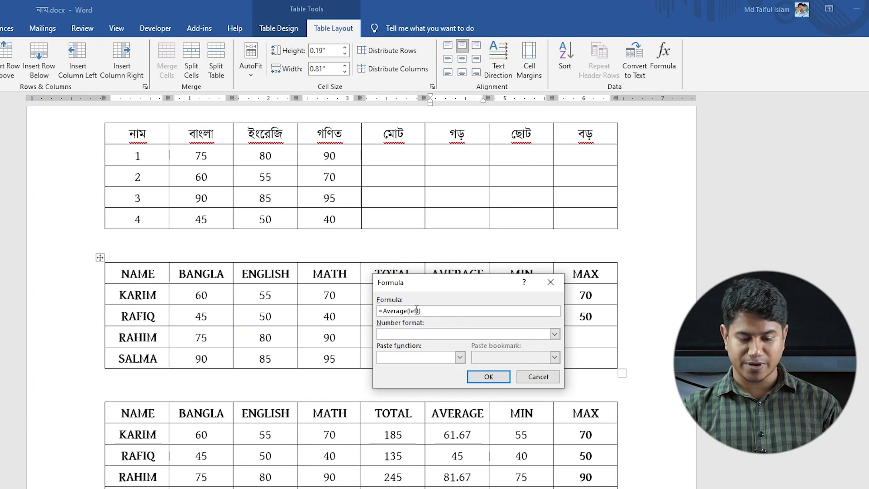
{"action": "left_click", "coordinate": [488, 376]}
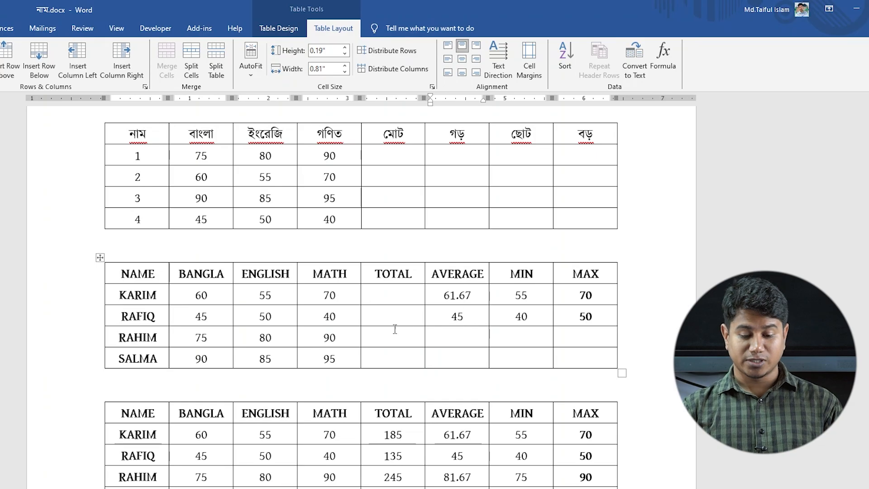
Step: Insert the formula =SUM(LEFT) in the first student's TOTAL cell of the second table
{"action": "left_click", "coordinate": [382, 293]}
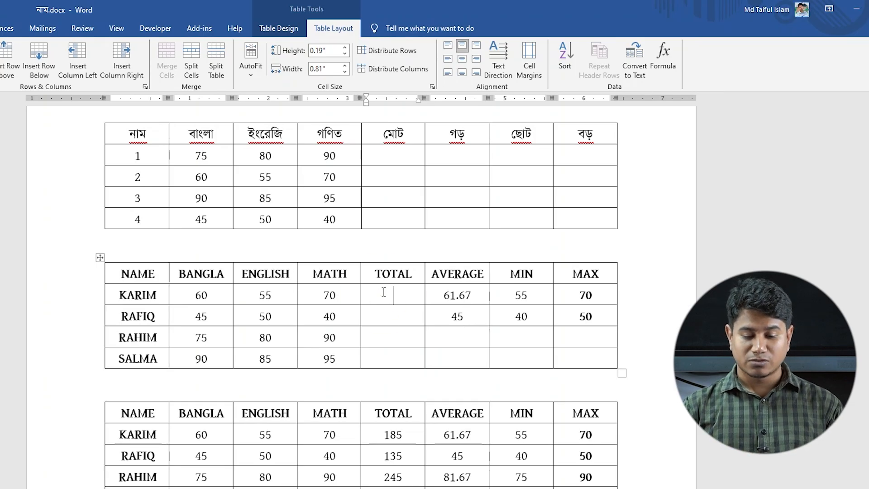
{"action": "left_click", "coordinate": [400, 358]}
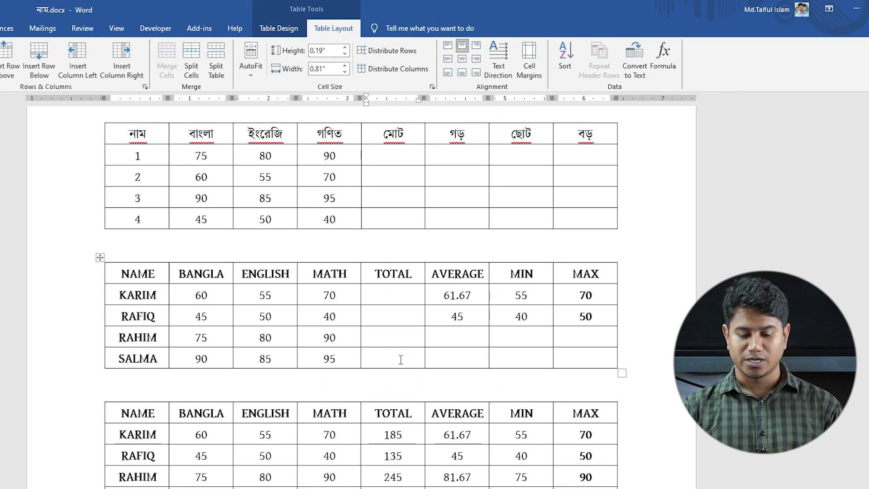
{"action": "left_click", "coordinate": [395, 294]}
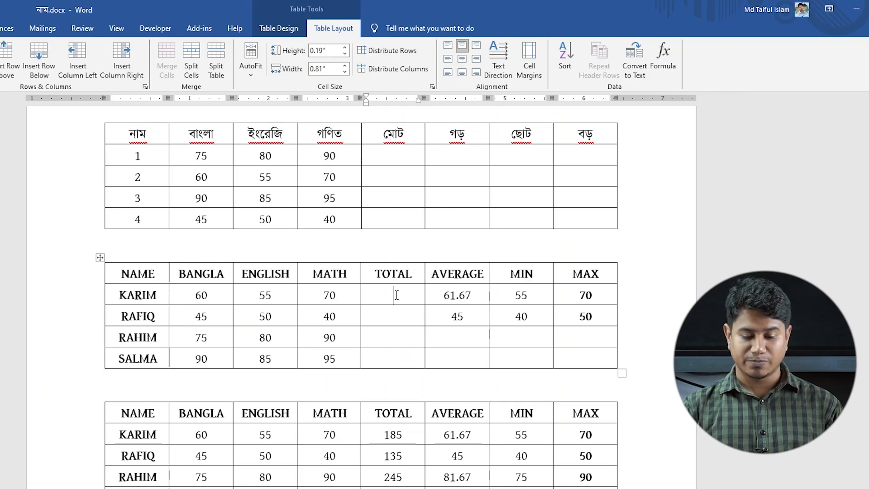
{"action": "left_click", "coordinate": [663, 56]}
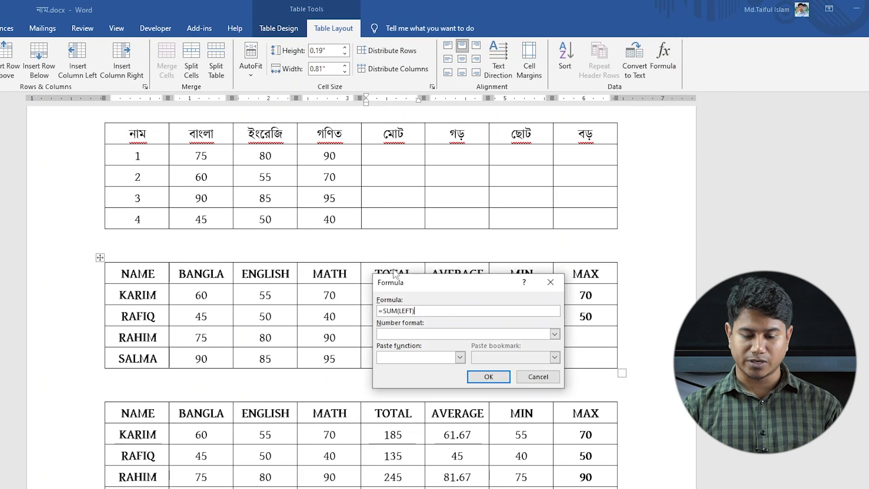
{"action": "left_click", "coordinate": [488, 377]}
Step: Try the formula =SUM(ABOVE) in the second student's TOTAL cell and clear the first student's TOTAL cell
{"action": "left_click", "coordinate": [401, 313]}
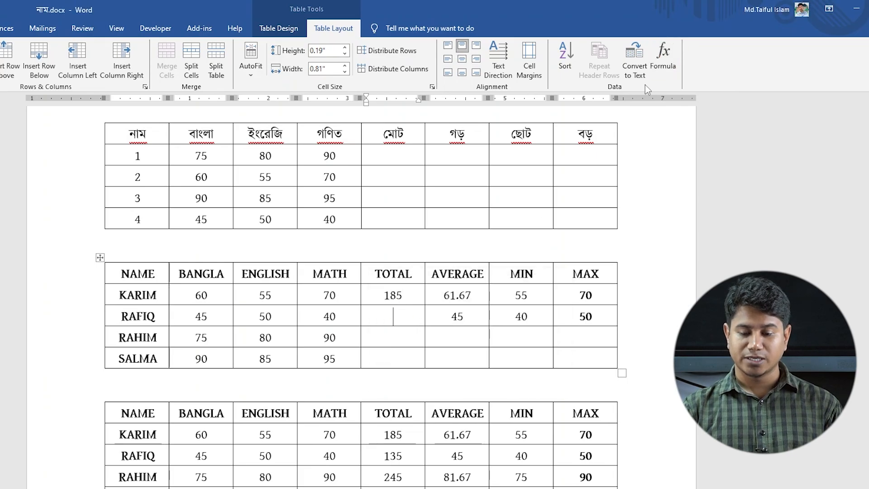
{"action": "left_click", "coordinate": [663, 56]}
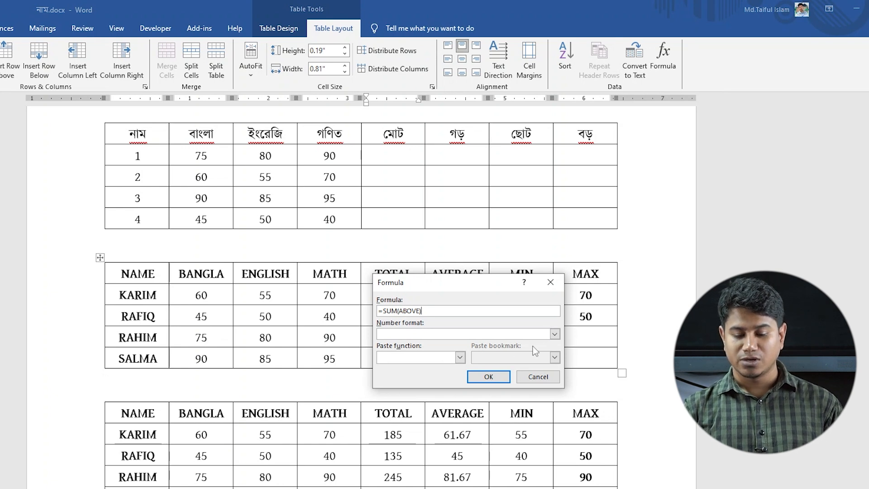
{"action": "left_click", "coordinate": [488, 376]}
{"action": "left_click_drag", "start_coordinate": [411, 293], "coordinate": [376, 295]}
{"action": "key", "text": "Delete"}
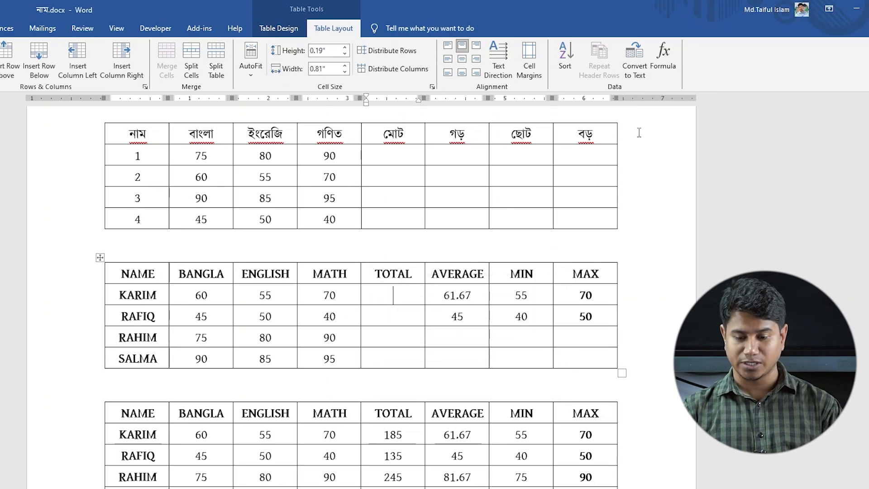
Step: Insert the formula =SUM(LEFT) in the fourth and third students' TOTAL cells of the second table, starting with the last row
{"action": "left_click", "coordinate": [411, 357]}
{"action": "left_click", "coordinate": [660, 62]}
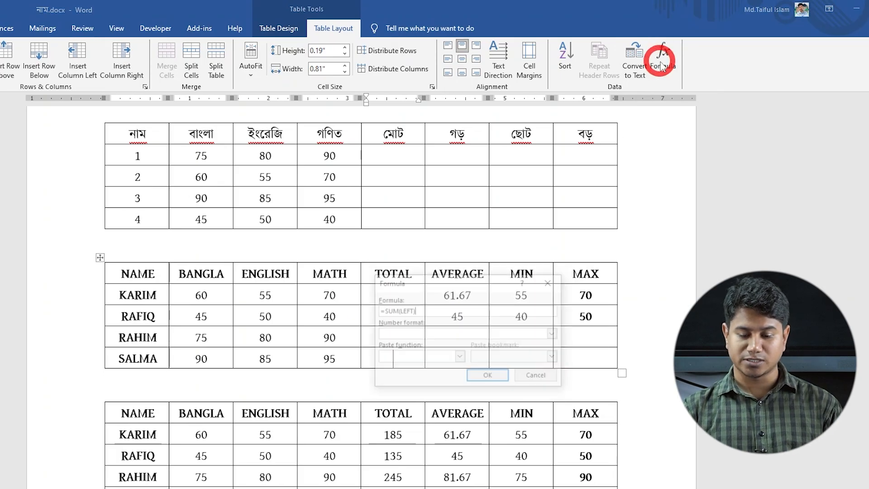
{"action": "left_click", "coordinate": [493, 375]}
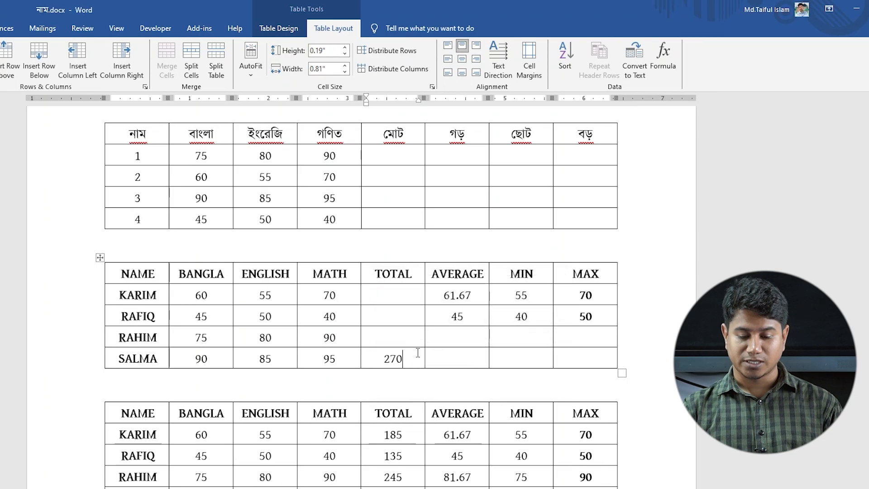
{"action": "left_click", "coordinate": [397, 336]}
{"action": "left_click", "coordinate": [663, 64]}
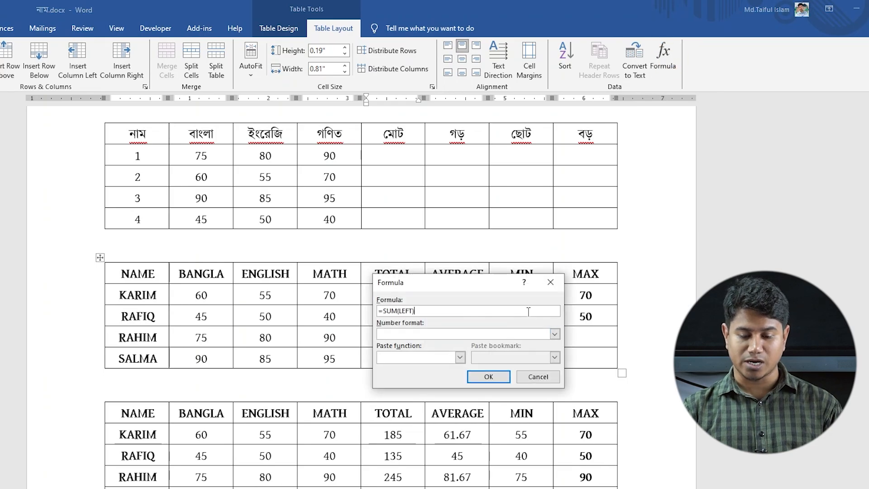
{"action": "left_click", "coordinate": [487, 379]}
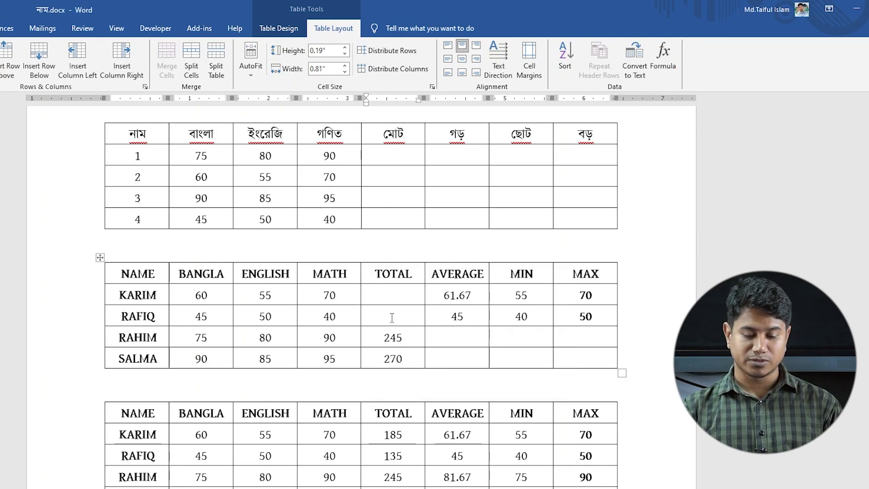
Step: Insert the formula =SUM(LEFT) in the second student's and the first student's TOTAL cells of the second table, in that order
{"action": "left_click", "coordinate": [664, 59]}
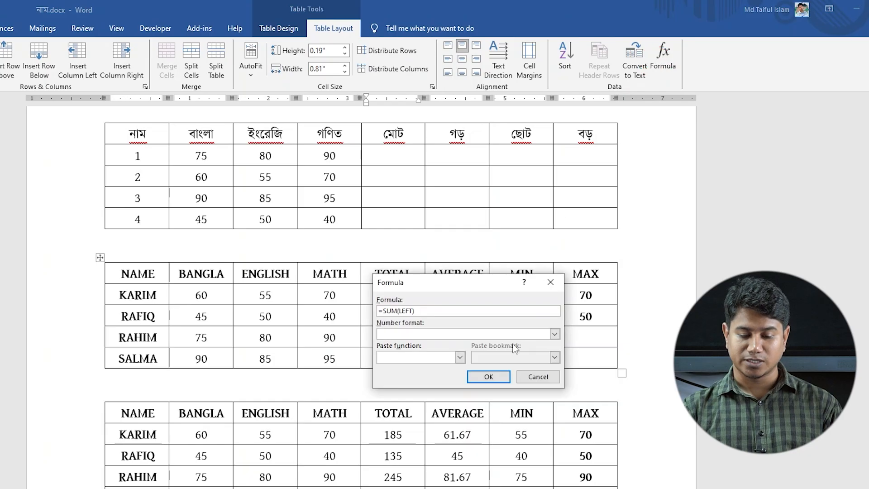
{"action": "left_click", "coordinate": [491, 378]}
{"action": "left_click", "coordinate": [392, 295]}
{"action": "left_click", "coordinate": [662, 63]}
{"action": "left_click", "coordinate": [489, 378]}
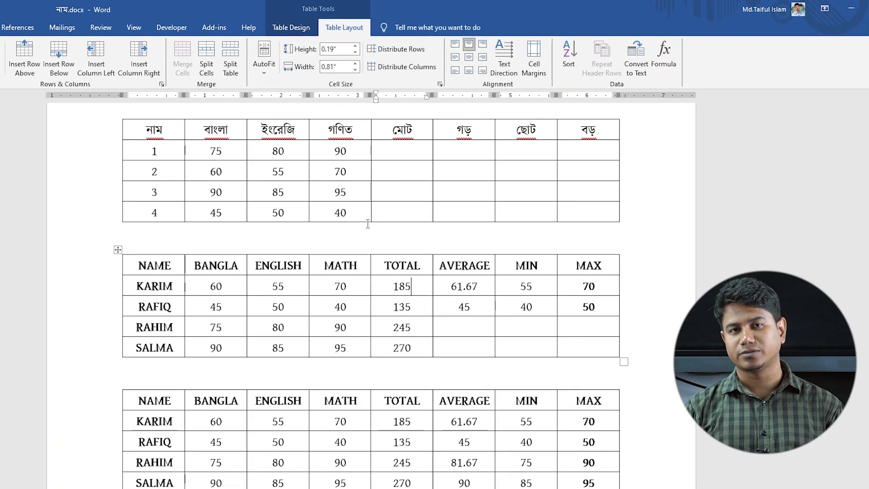
{"action": "scroll", "coordinate": [453, 301], "scroll_direction": "up", "scroll_amount": 1}
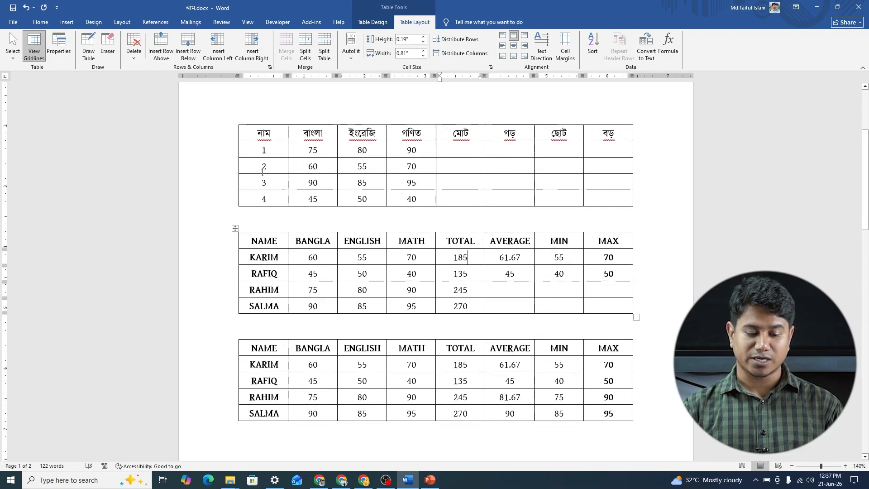